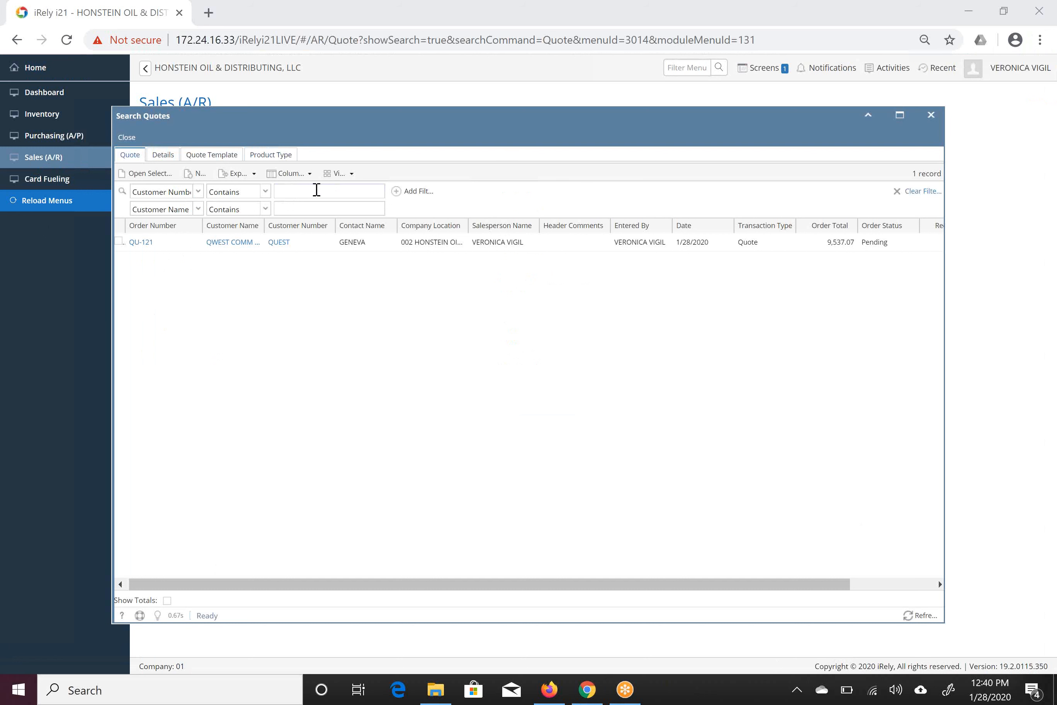
Filter the quote search by customer names containing "desert" and select the Desert Fox Paving record.
{"action": "left_click", "coordinate": [293, 209]}
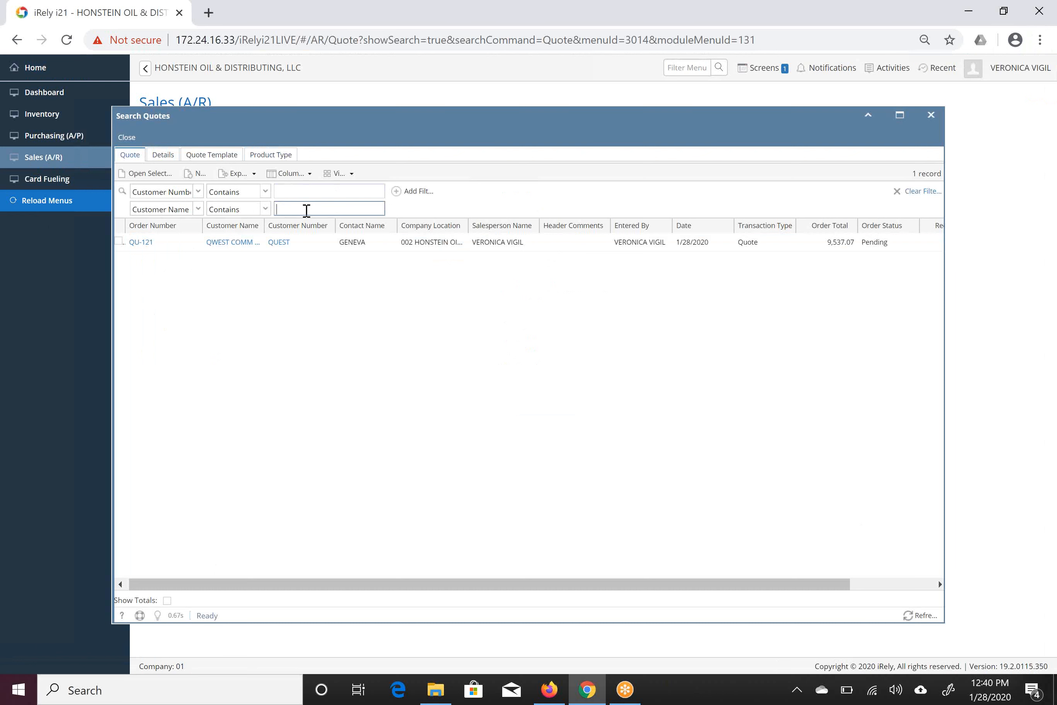
{"action": "type", "text": "desert"}
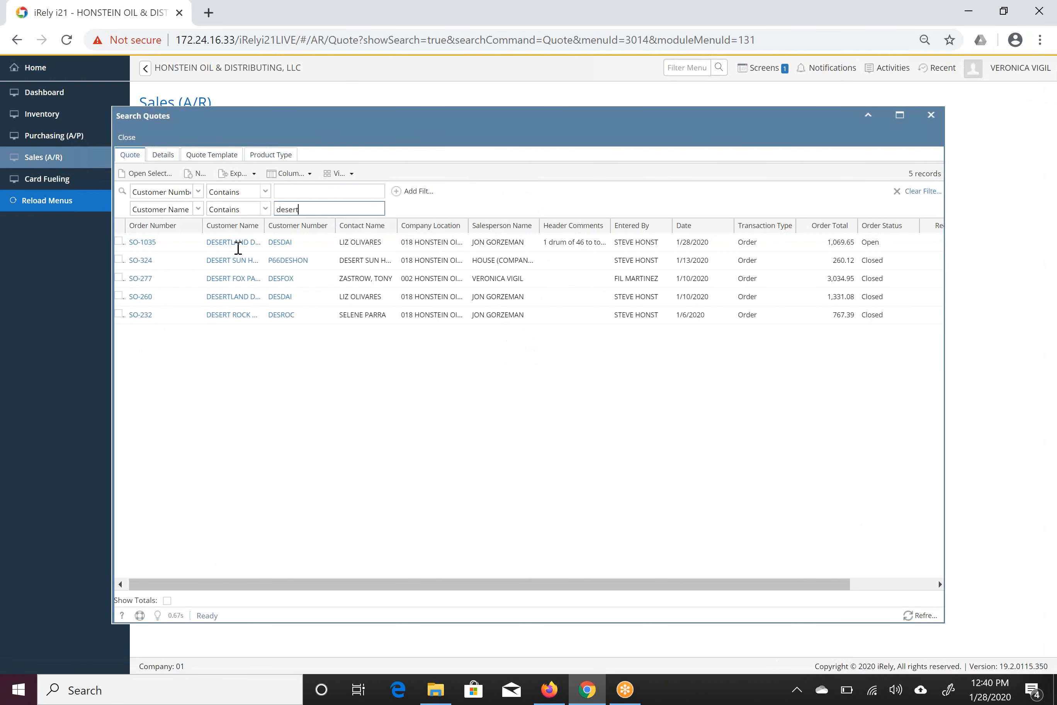
{"action": "left_click", "coordinate": [127, 282]}
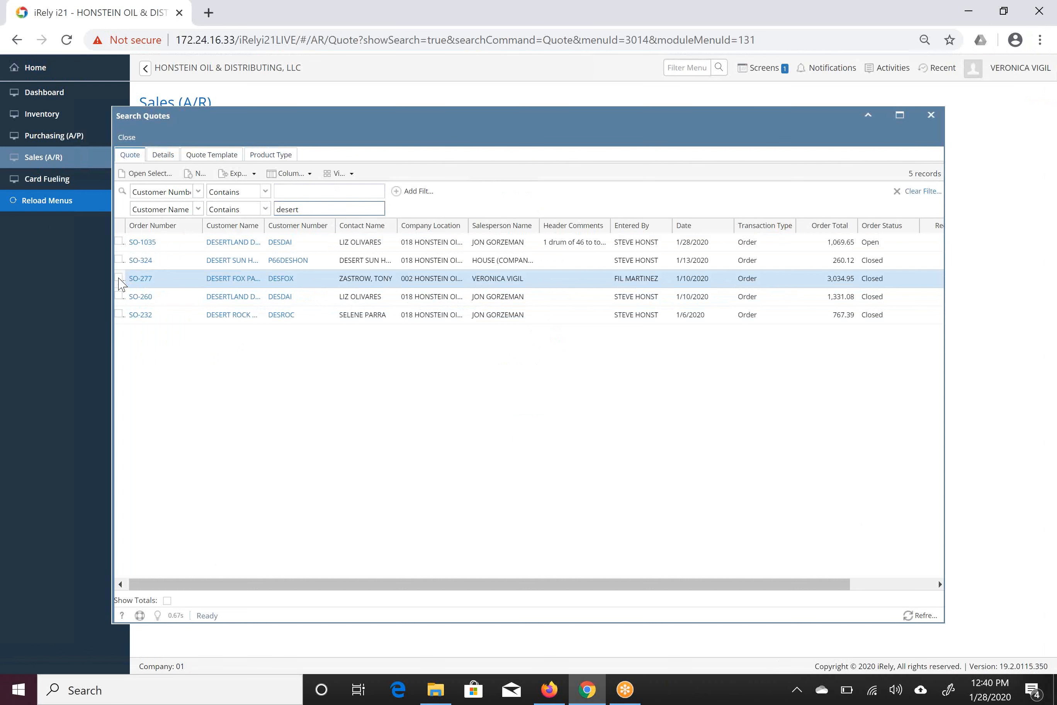
{"action": "left_click", "coordinate": [120, 278]}
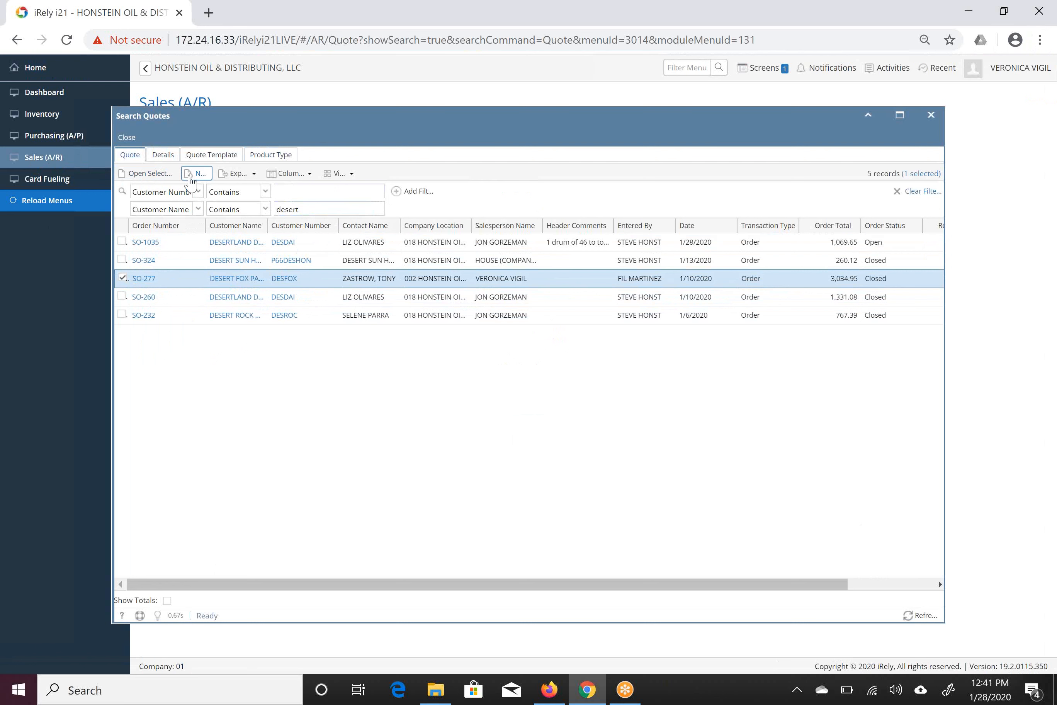
Start a new quote from the maximized search window and move the Name column ahead of Customer No in the customer lookup.
{"action": "left_click", "coordinate": [902, 126]}
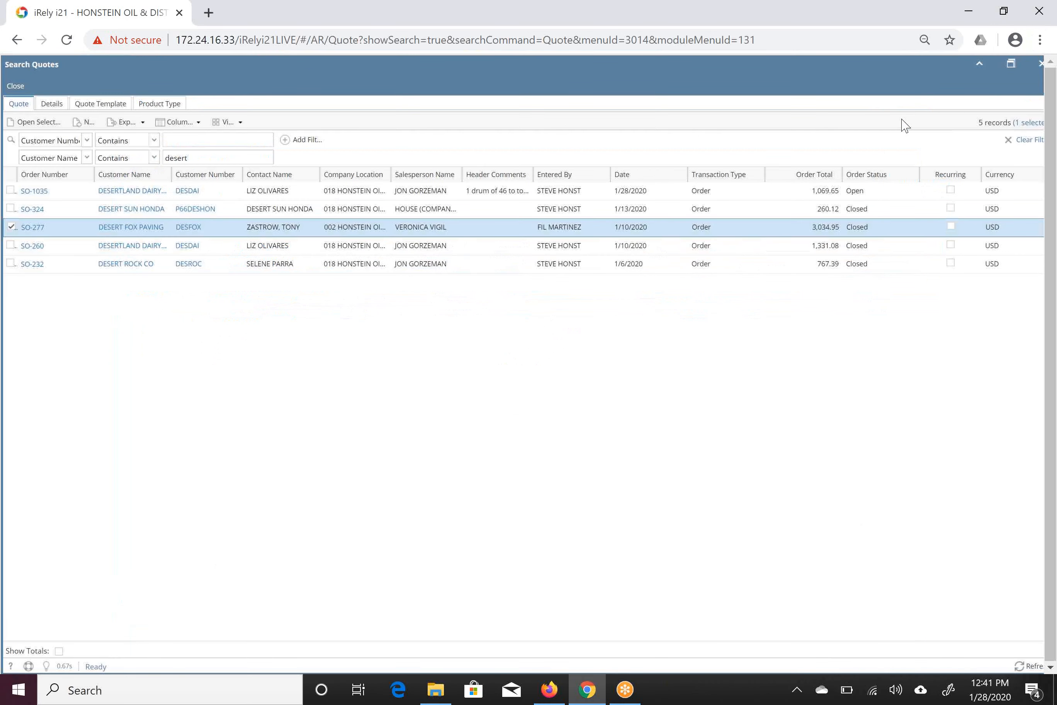
{"action": "left_click", "coordinate": [91, 125]}
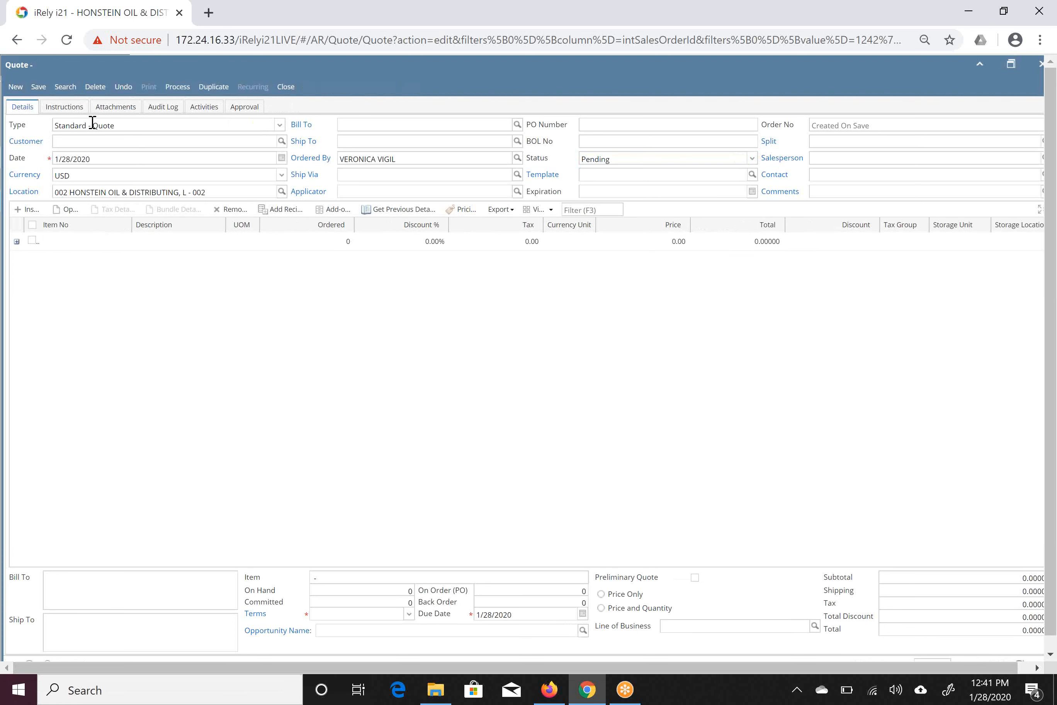
{"action": "left_click", "coordinate": [73, 140]}
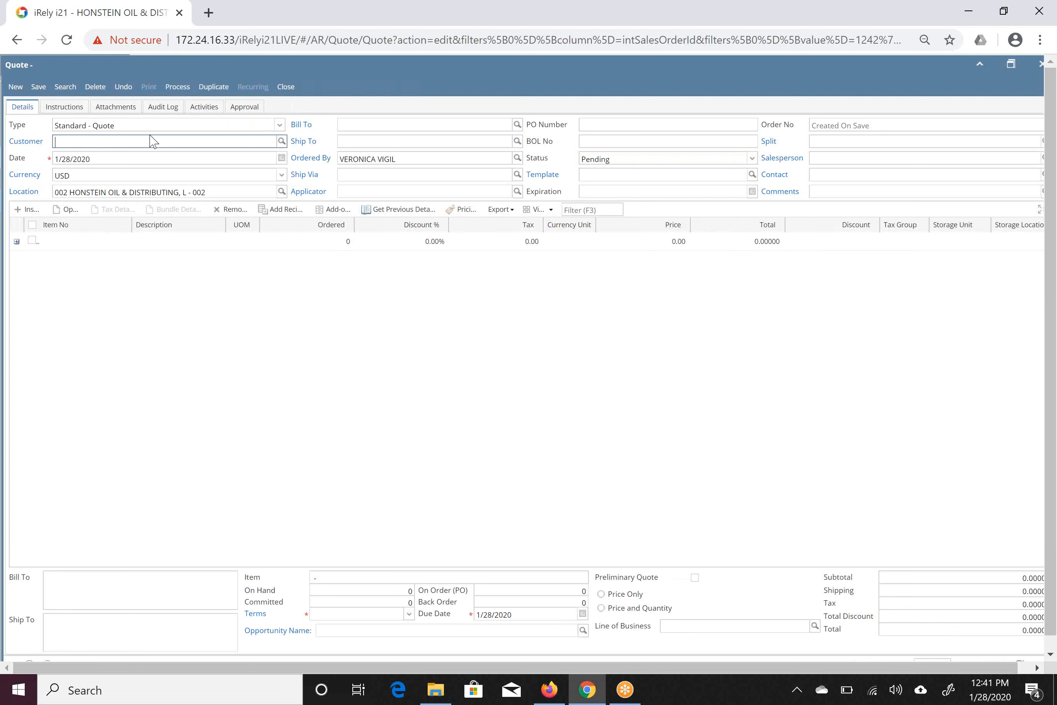
{"action": "left_click", "coordinate": [284, 142]}
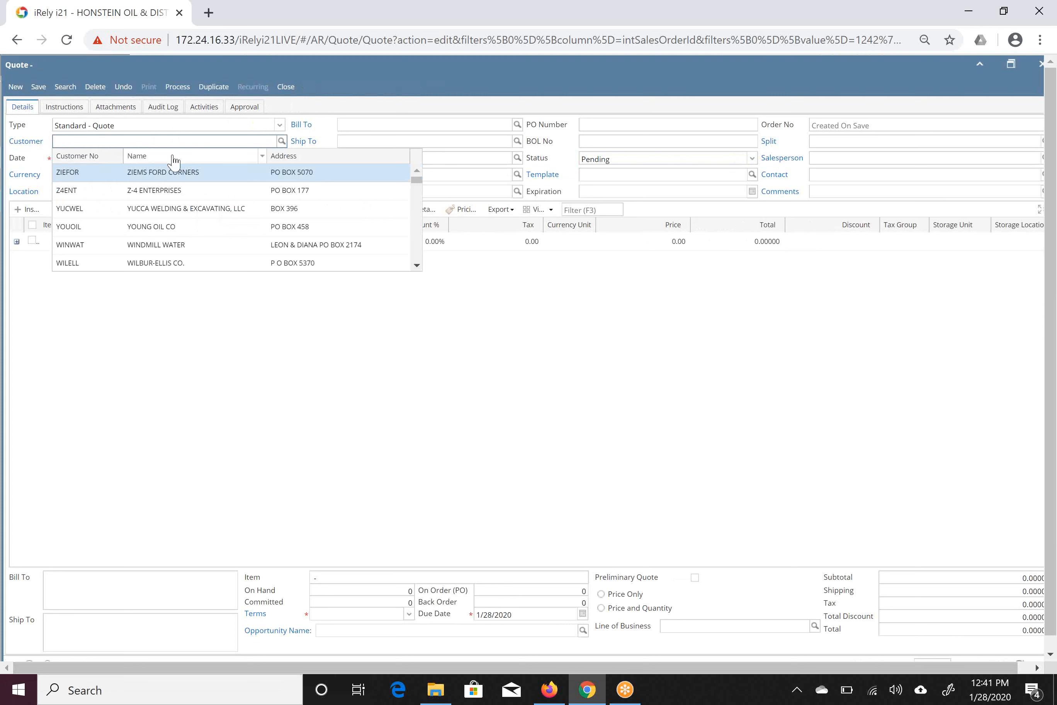
{"action": "left_click_drag", "start_coordinate": [174, 160], "coordinate": [72, 162]}
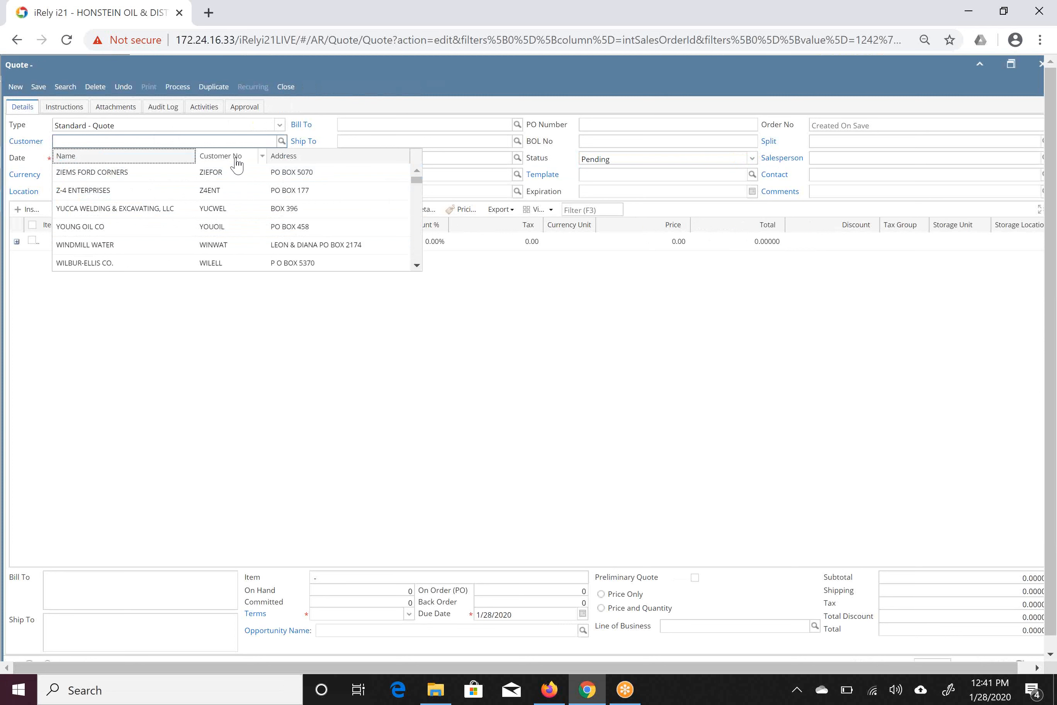
Set the quote's customer to DESERT FOX PAVING by searching "desert fo", and acknowledge the customer notices.
{"action": "left_click", "coordinate": [86, 138]}
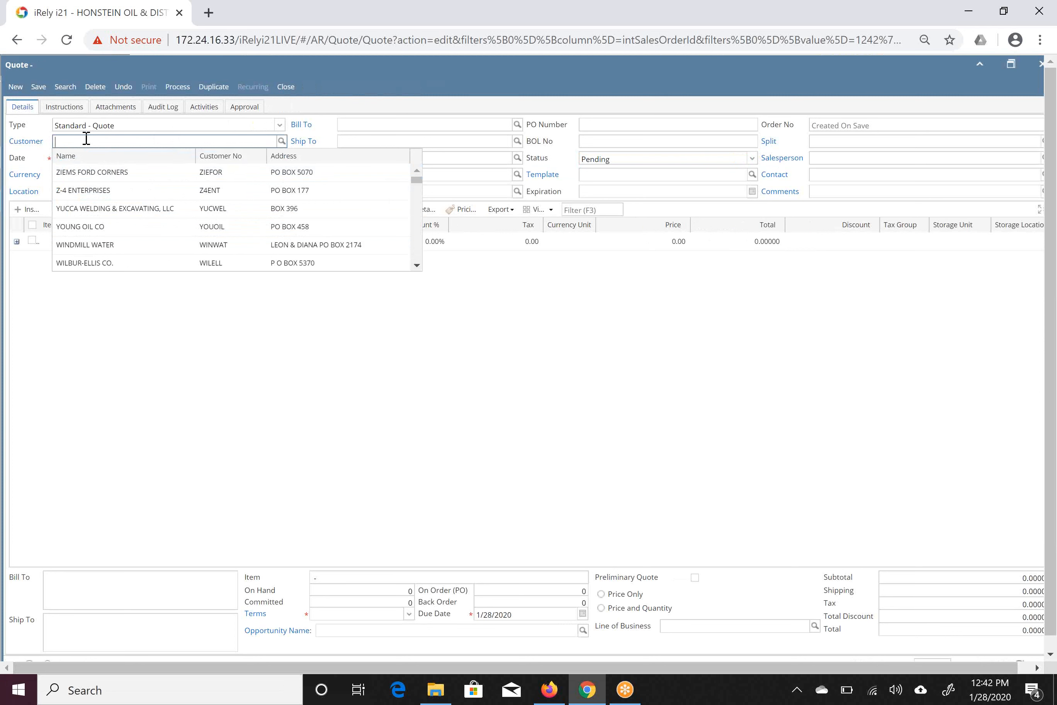
{"action": "type", "text": "desert fo"}
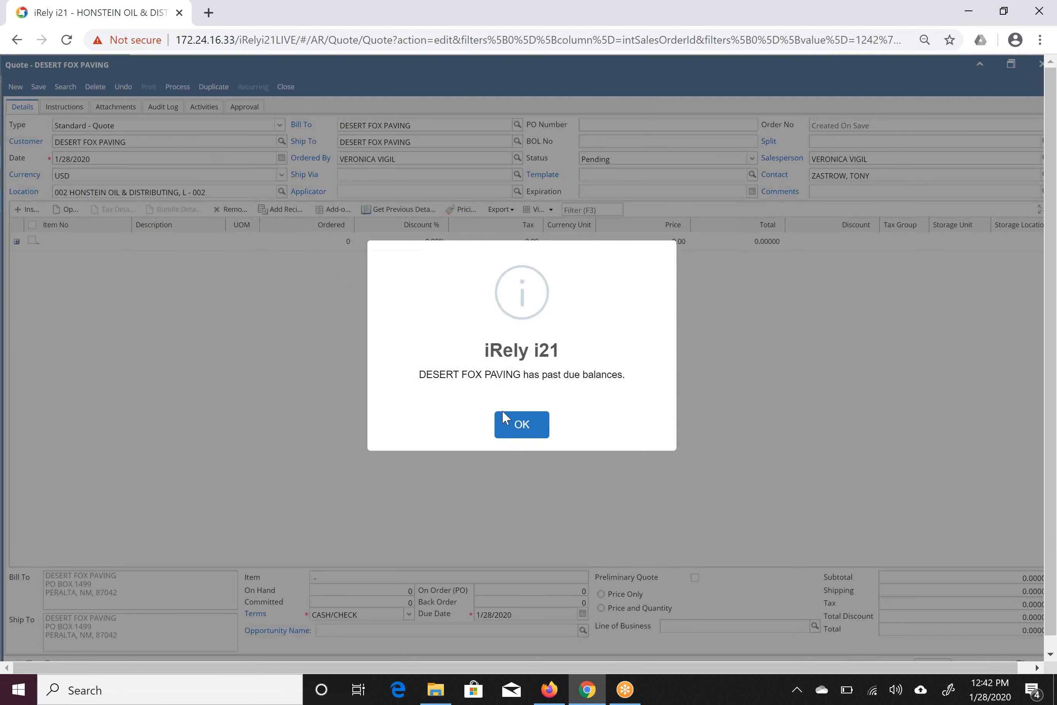
{"action": "left_click", "coordinate": [521, 427]}
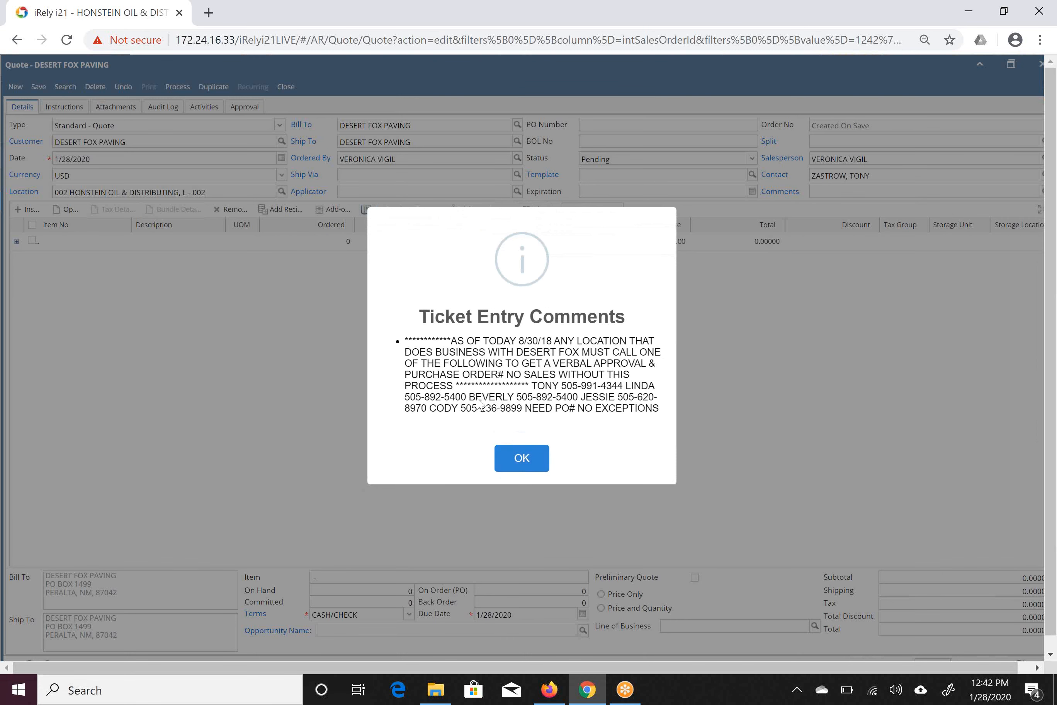
{"action": "left_click", "coordinate": [535, 460]}
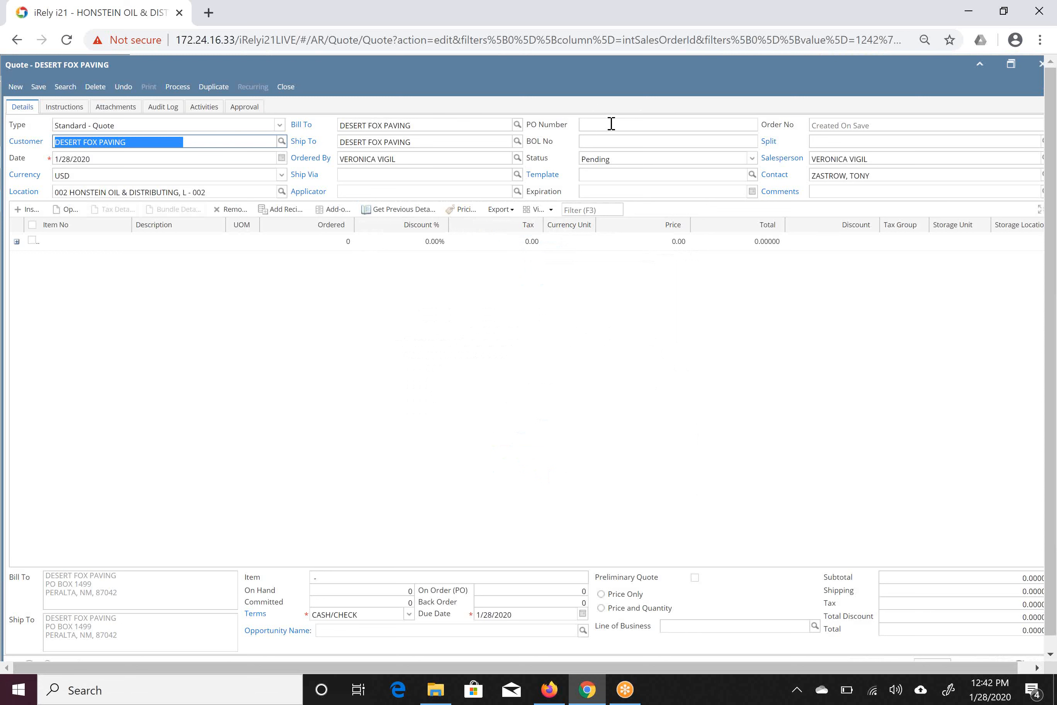
Open the item lookup on the first quote line and move its Description column ahead of Item No.
{"action": "left_click", "coordinate": [66, 243]}
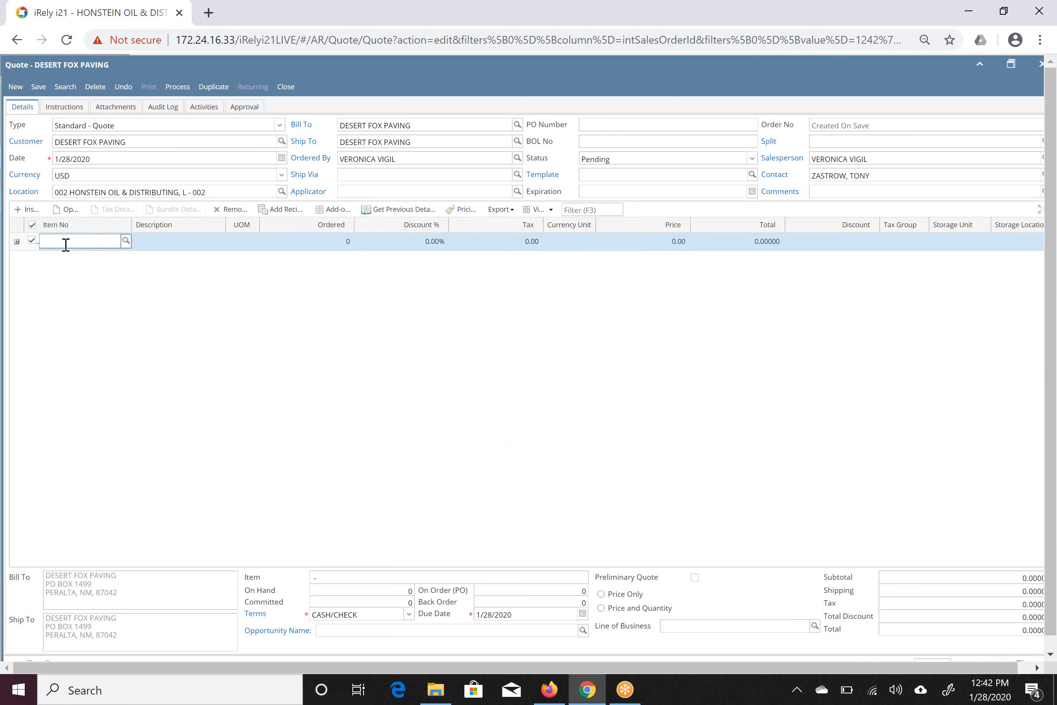
{"action": "left_click", "coordinate": [130, 245]}
{"action": "left_click", "coordinate": [131, 245]}
{"action": "left_click", "coordinate": [61, 240]}
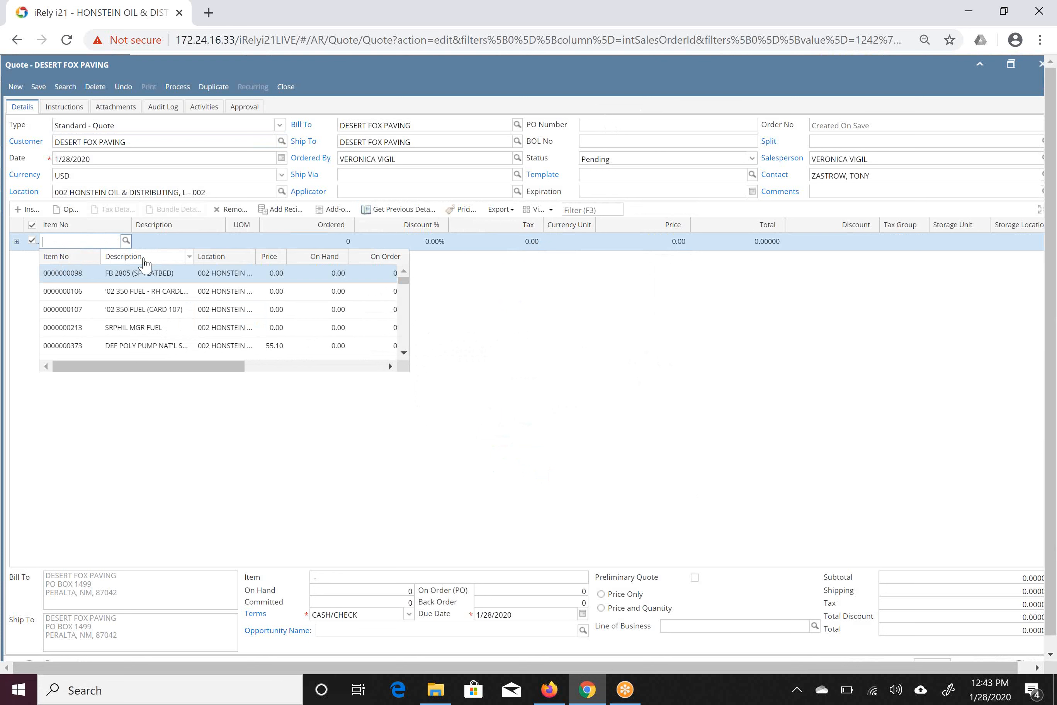
{"action": "left_click_drag", "start_coordinate": [145, 264], "coordinate": [51, 259]}
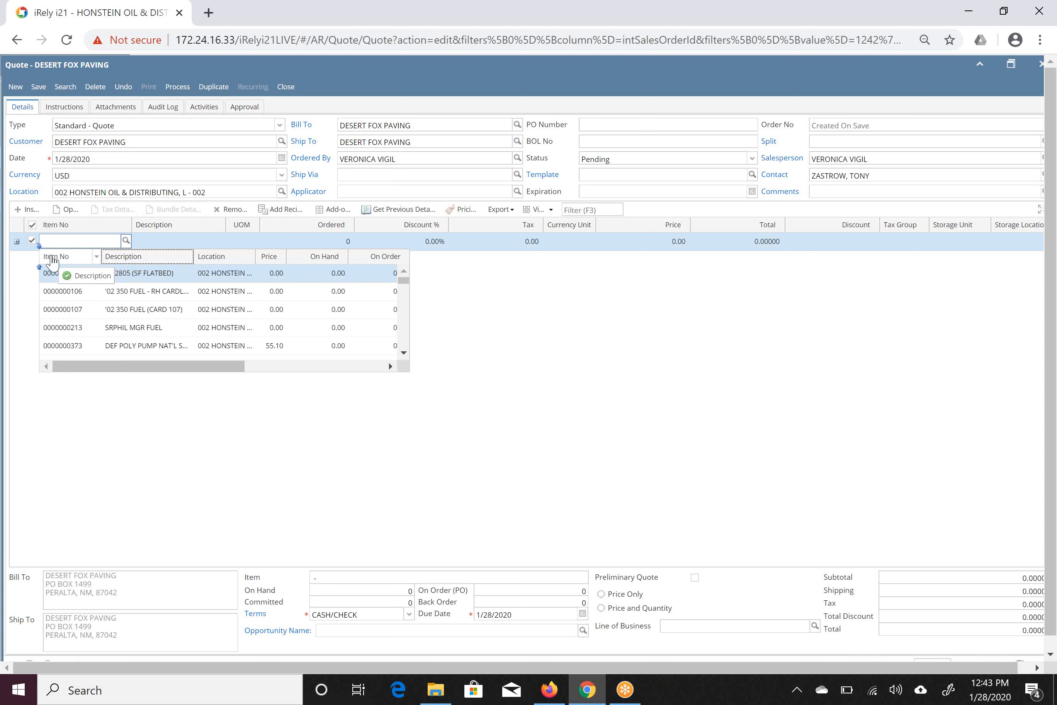
{"action": "left_click_drag", "start_coordinate": [53, 259], "coordinate": [53, 261]}
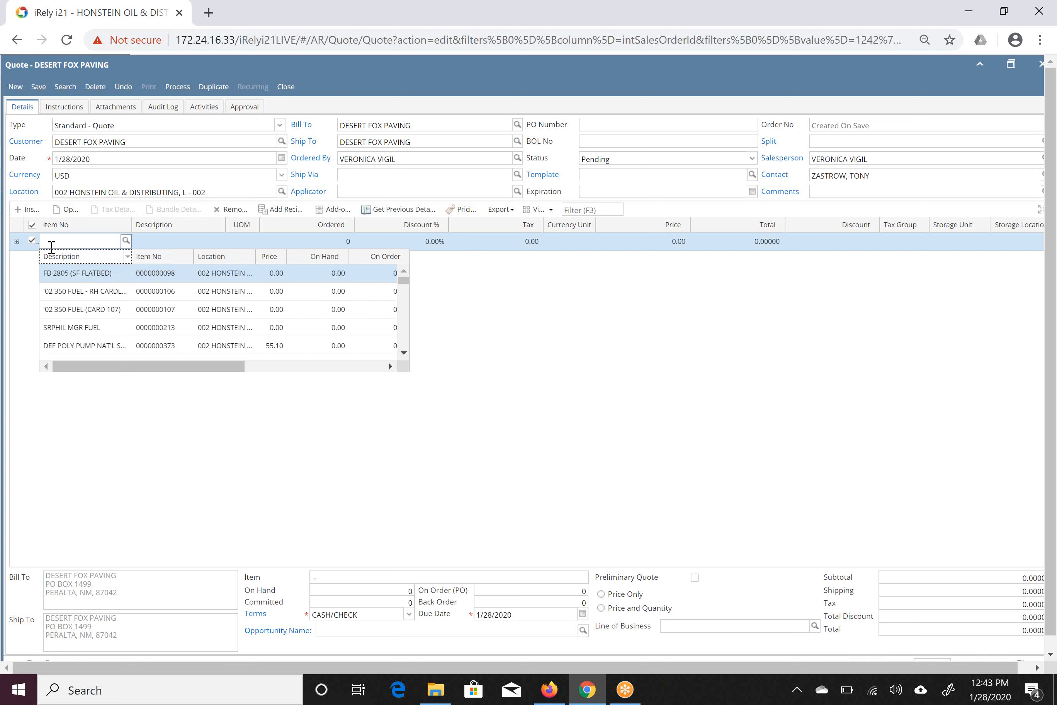
Search the items for "delo", widen the Description column, and add CH DELO 400 NAT GAS 15/40 RD with the default quantity.
{"action": "left_click", "coordinate": [54, 243]}
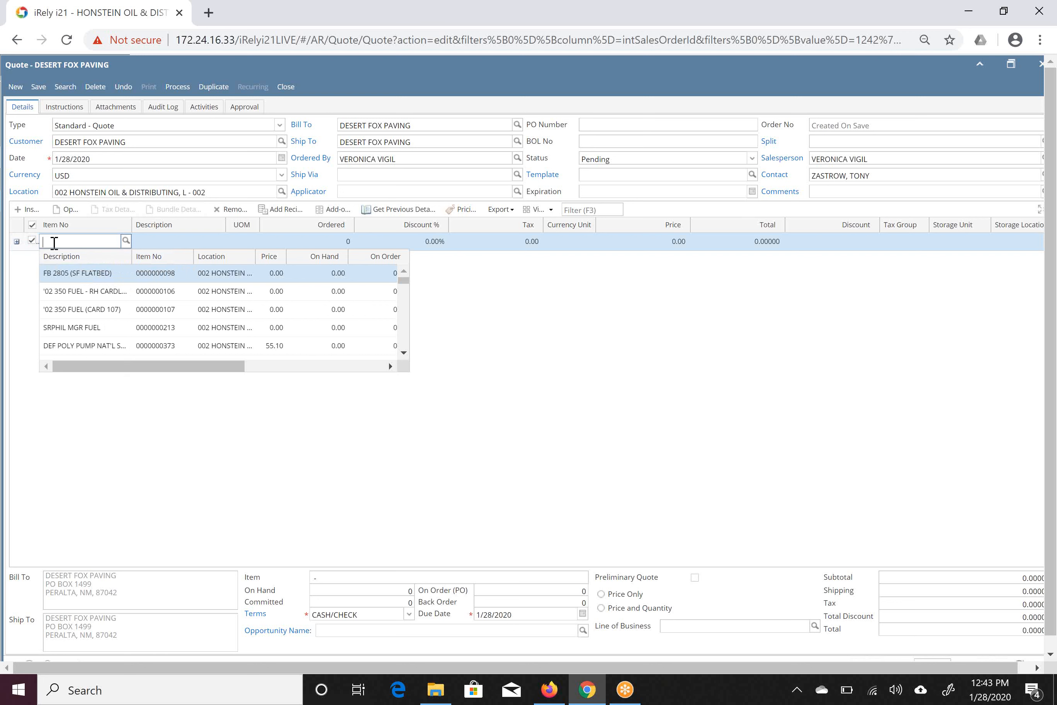
{"action": "type", "text": "delo"}
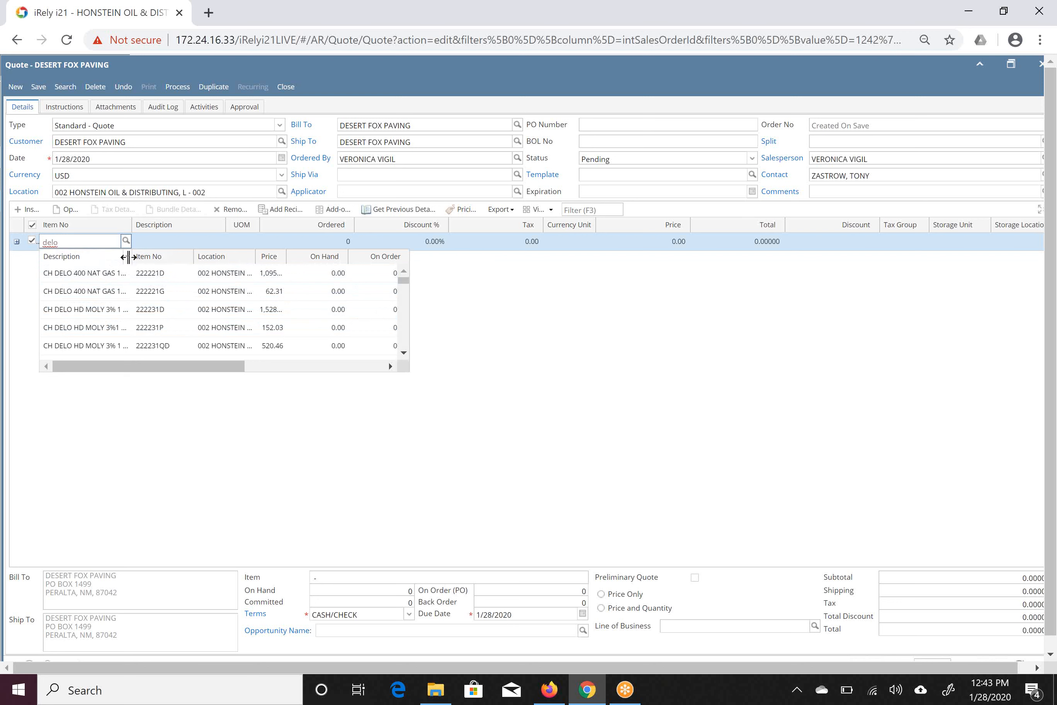
{"action": "left_click_drag", "start_coordinate": [131, 256], "coordinate": [164, 257]}
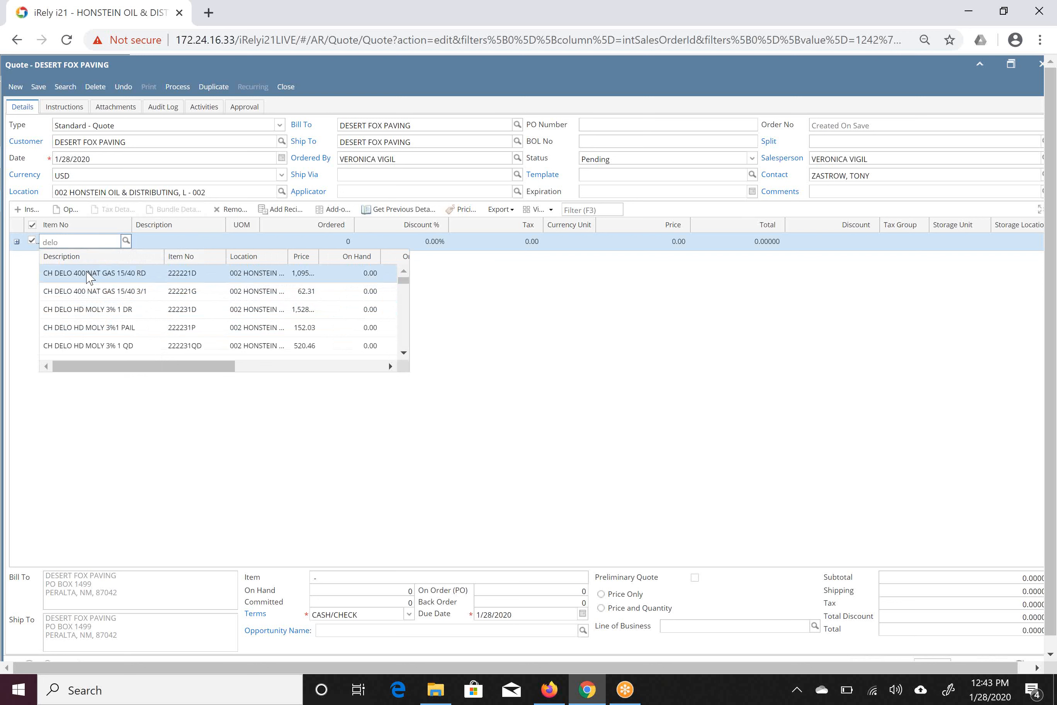
{"action": "left_click", "coordinate": [90, 274]}
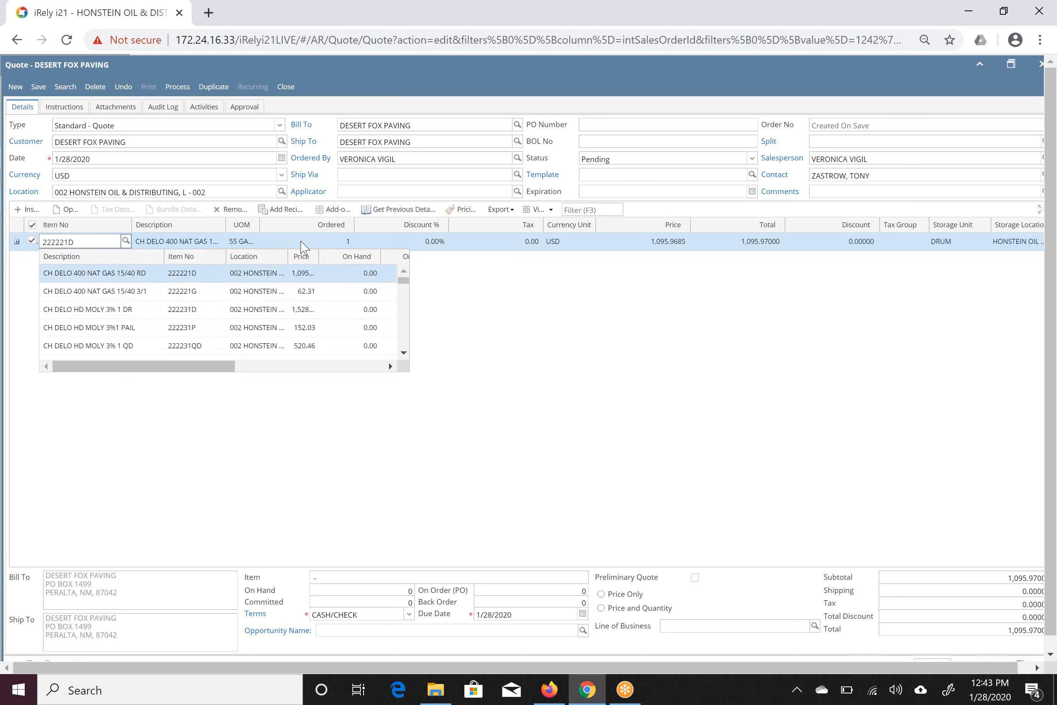
{"action": "key", "text": "Tab"}
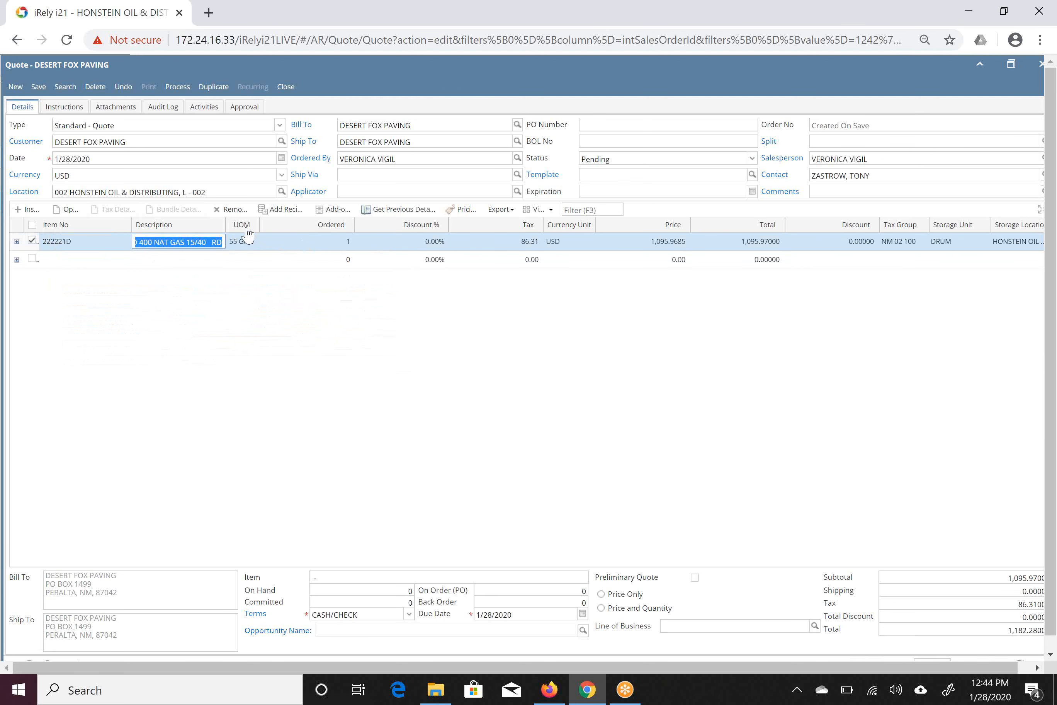
{"action": "key", "text": "Tab"}
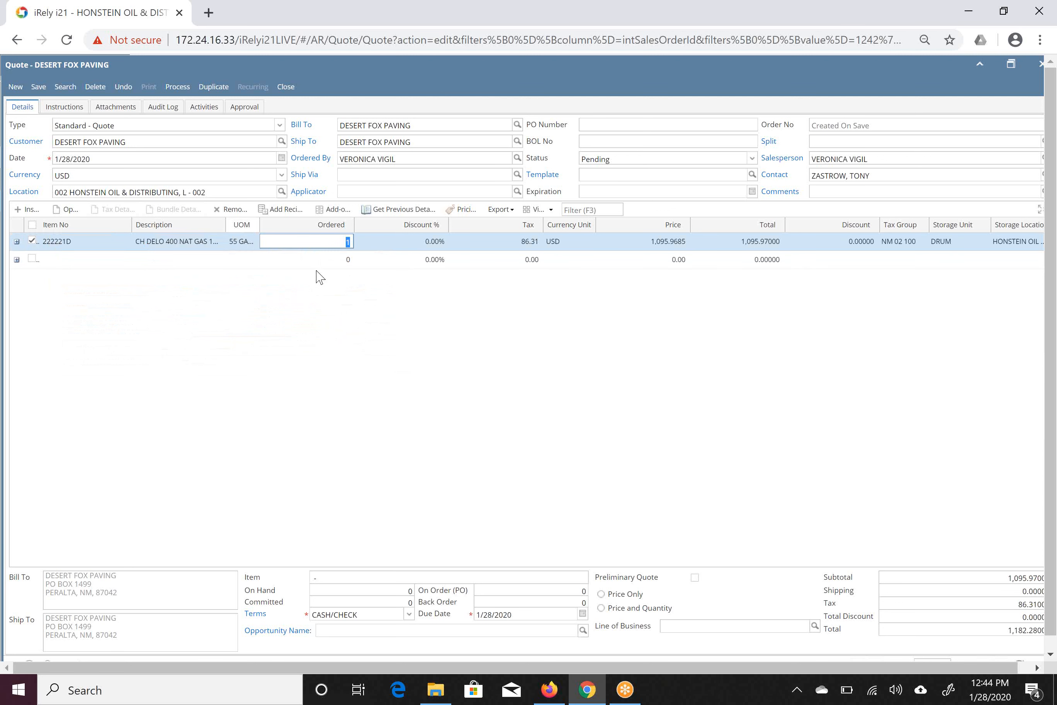
{"action": "key", "text": "Tab"}
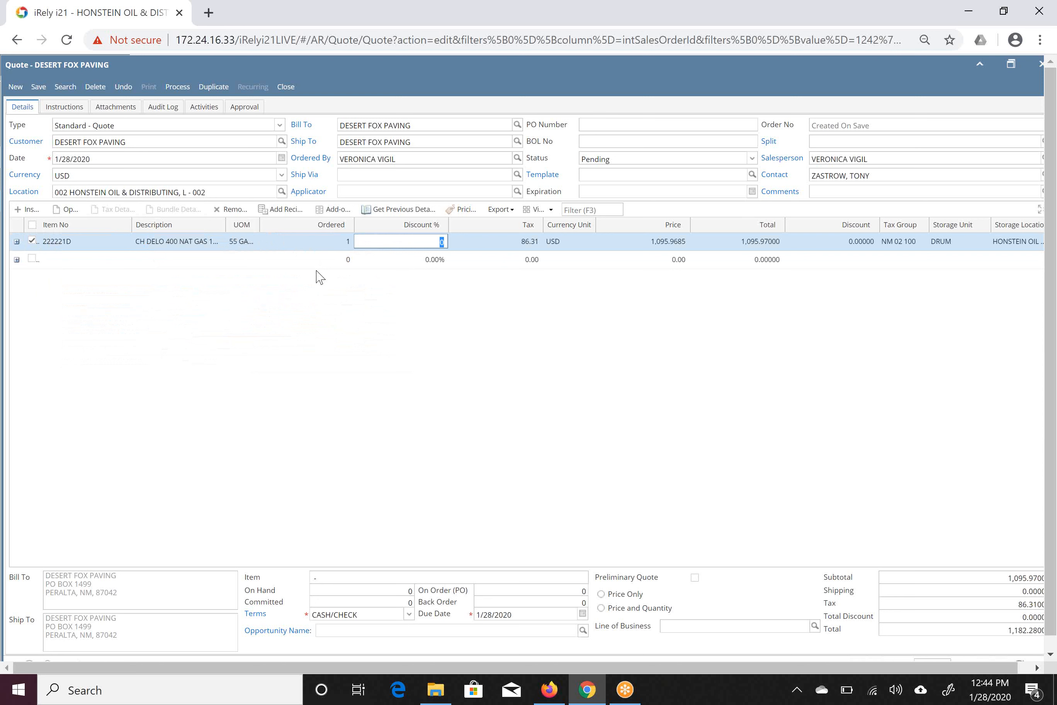
{"action": "key", "text": "Tab"}
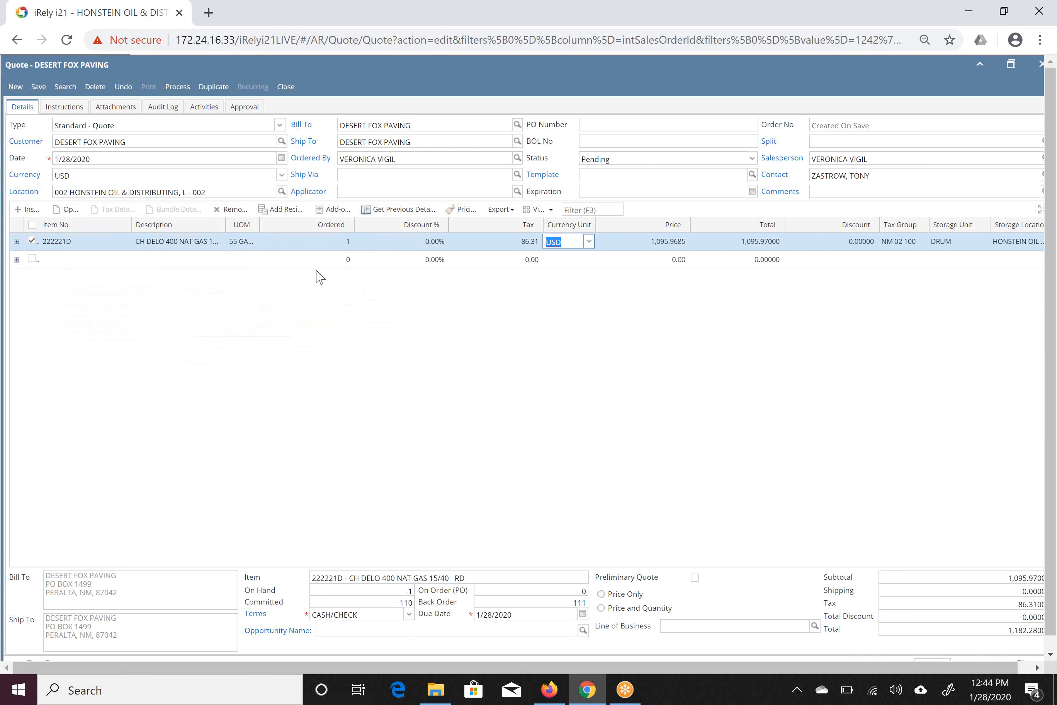
Search the items for "d2" on the second quote line and add item D2, #2 DIESEL - ULSD (15 PPM).
{"action": "left_click", "coordinate": [62, 260]}
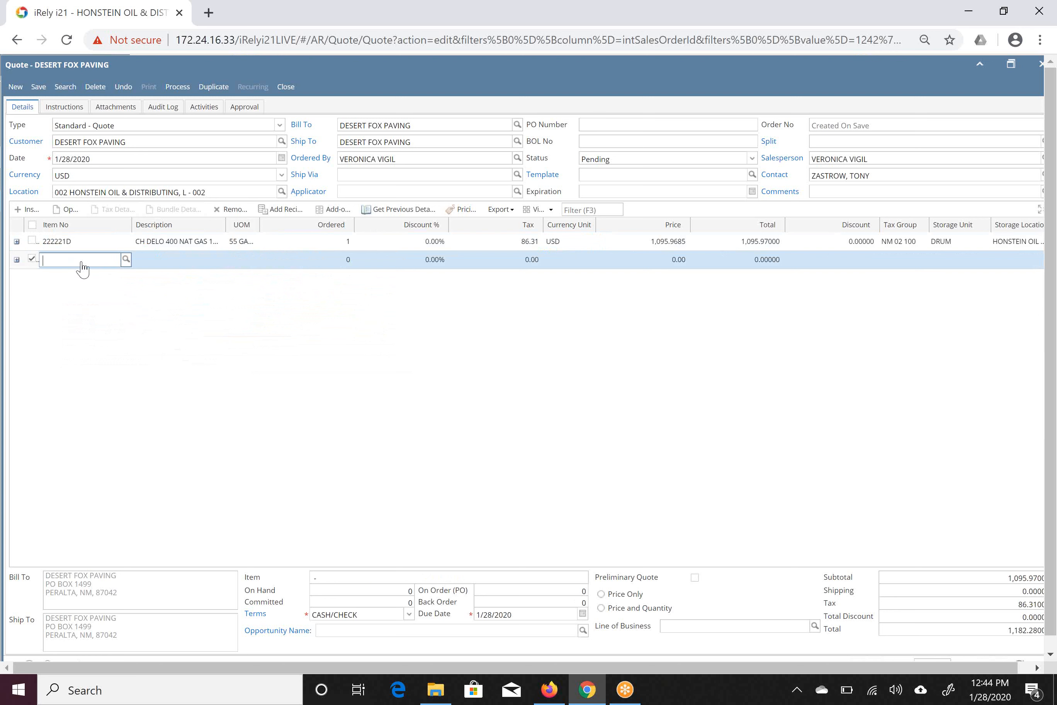
{"action": "left_click", "coordinate": [82, 262]}
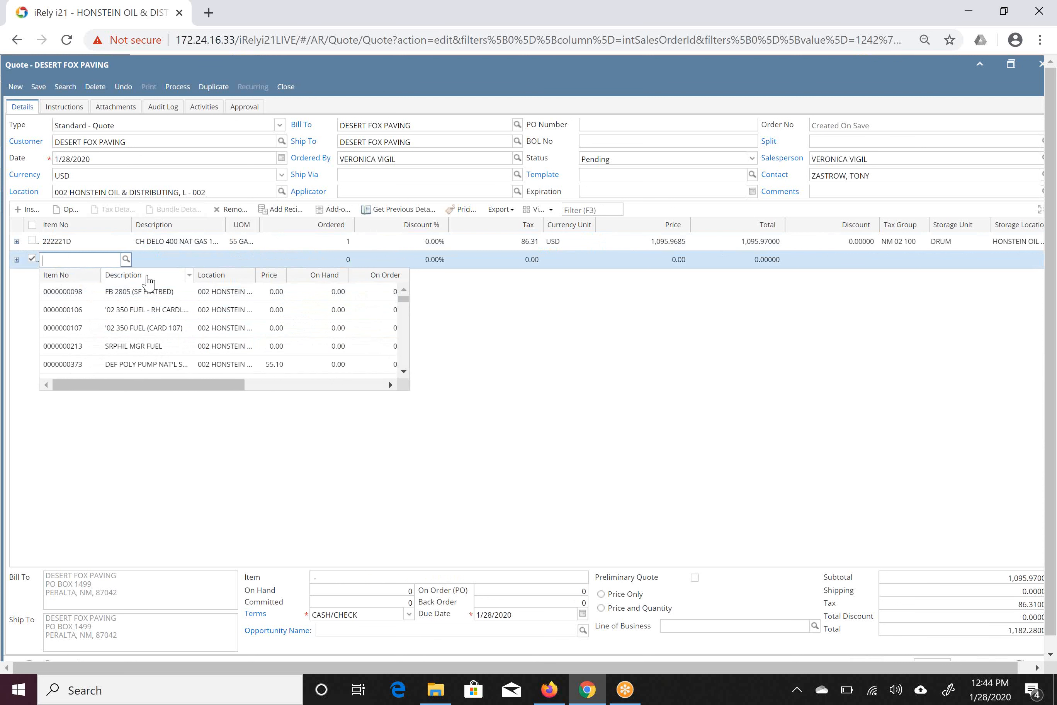
{"action": "left_click_drag", "start_coordinate": [151, 282], "coordinate": [128, 282]}
{"action": "left_click", "coordinate": [59, 260]}
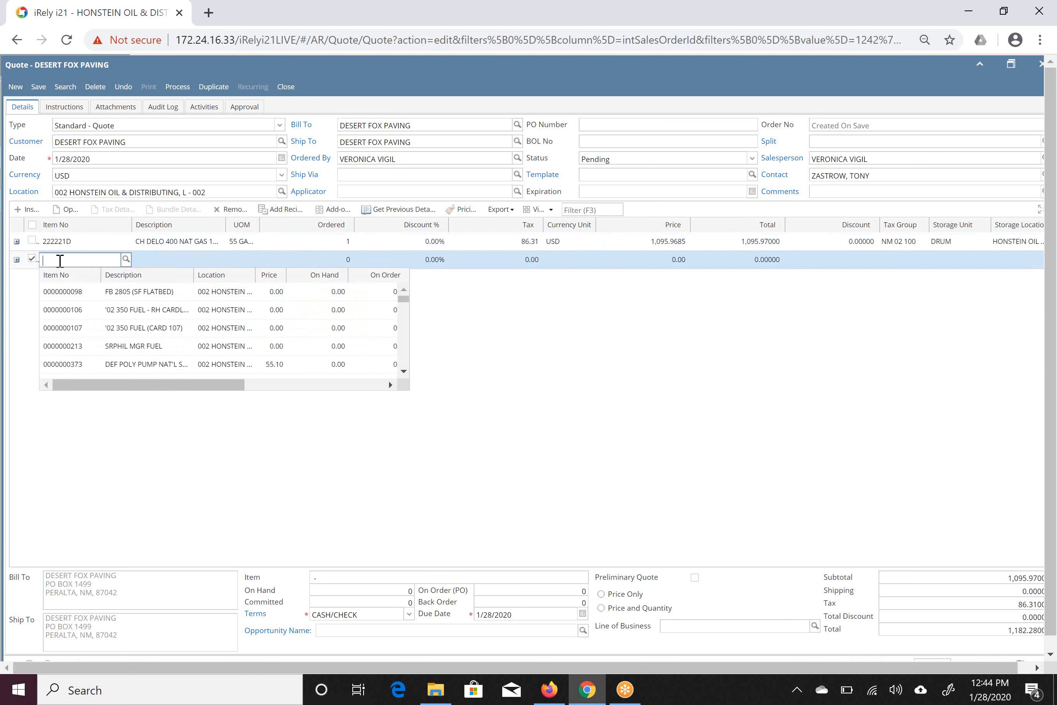
{"action": "type", "text": "d2"}
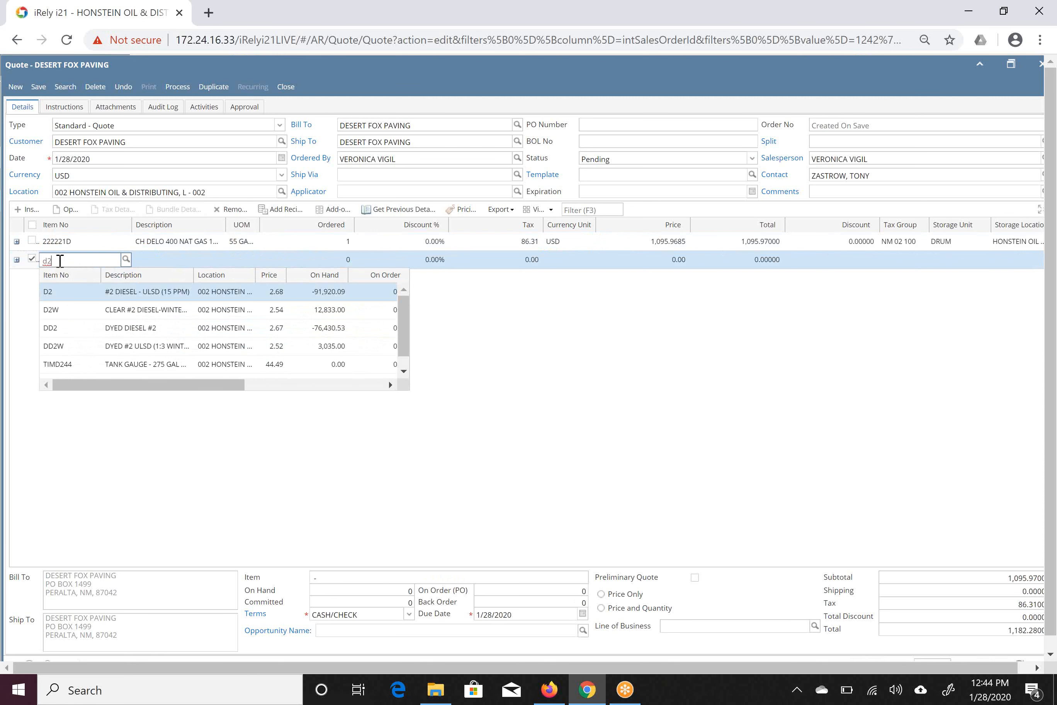
{"action": "left_click", "coordinate": [67, 302]}
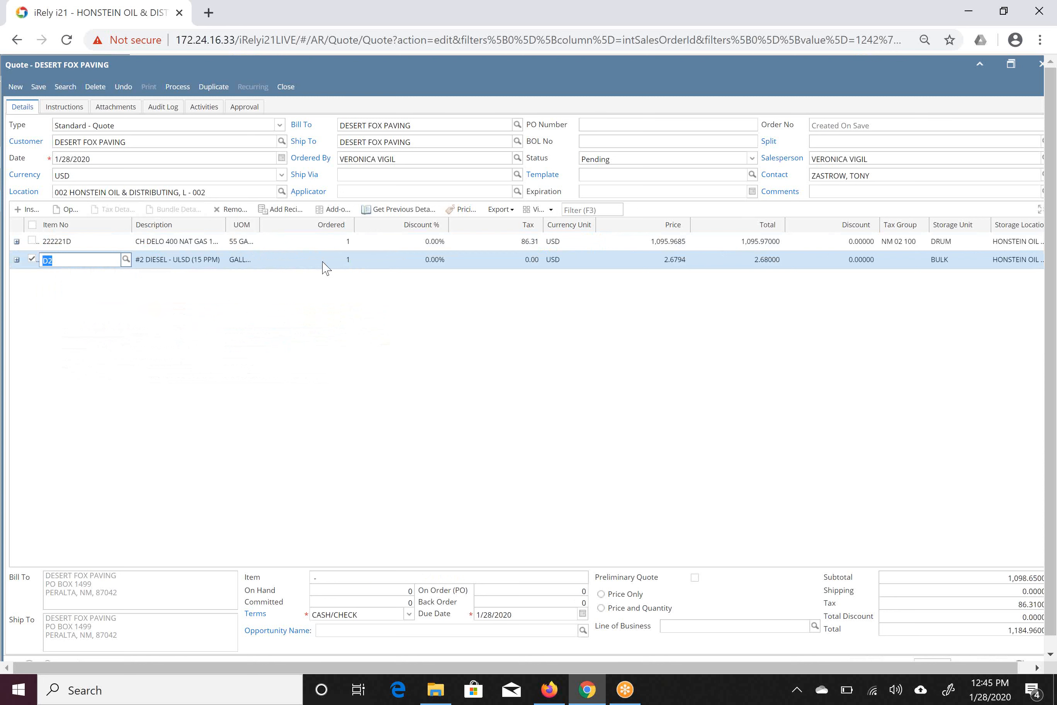
Set the ordered quantity of the #2 diesel line to 500 and save the quote.
{"action": "left_click", "coordinate": [348, 260]}
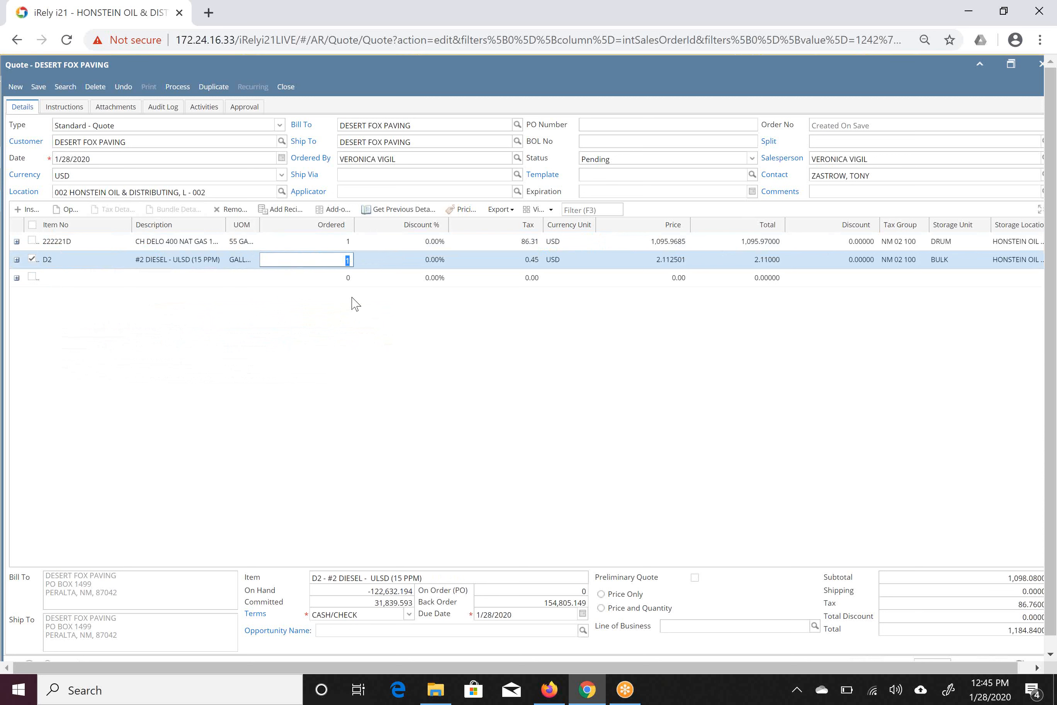
{"action": "type", "text": "500"}
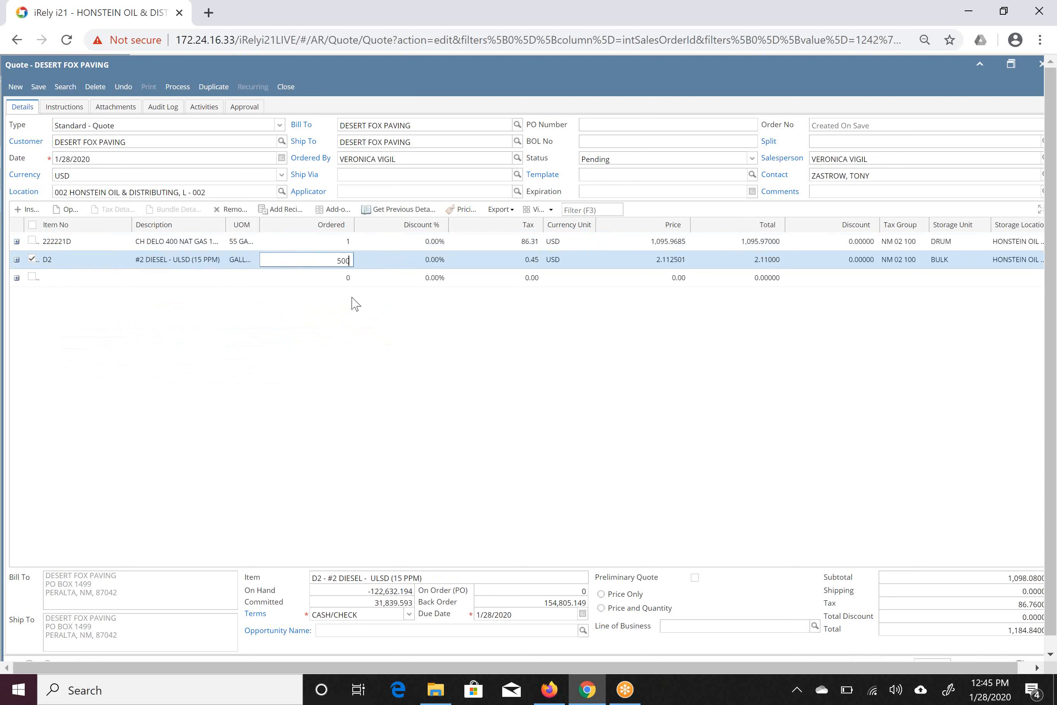
{"action": "key", "text": "Tab"}
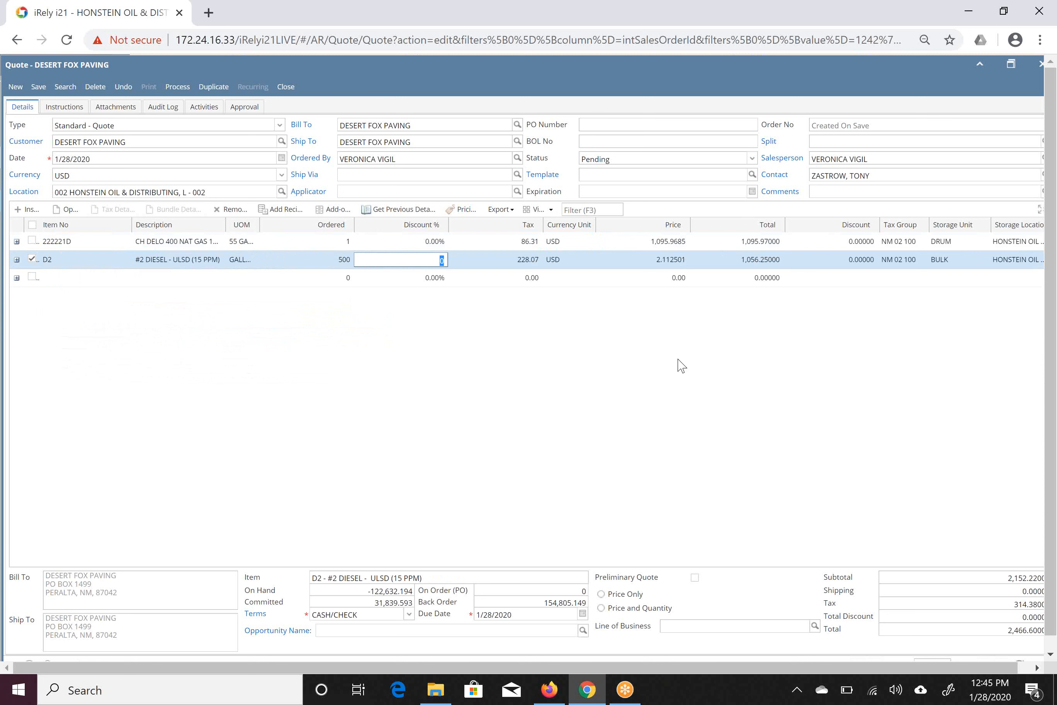
{"action": "key", "text": "Return"}
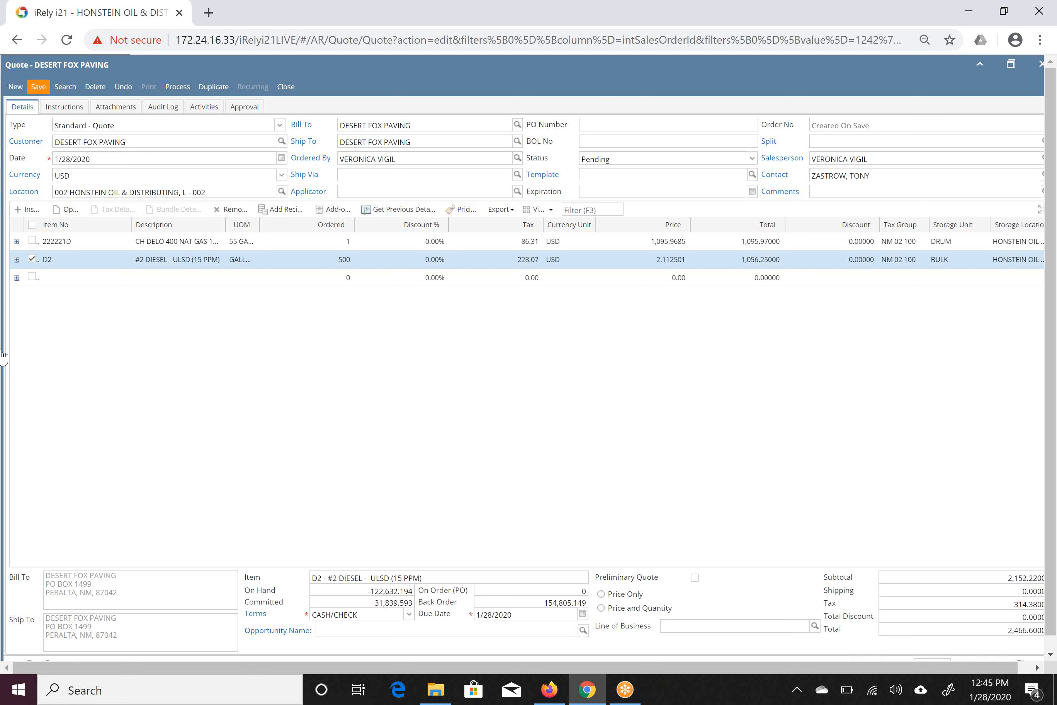
Generate the saved quote's printable report and print its current page with Save as PDF as the destination.
{"action": "left_click", "coordinate": [150, 87]}
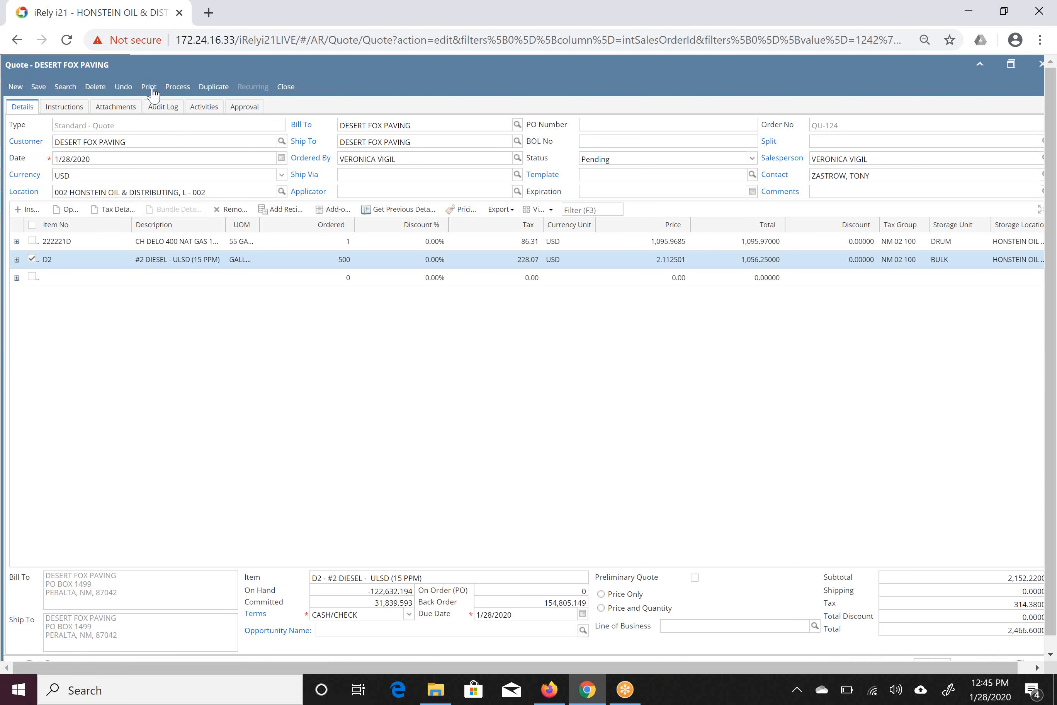
{"action": "left_click", "coordinate": [152, 89]}
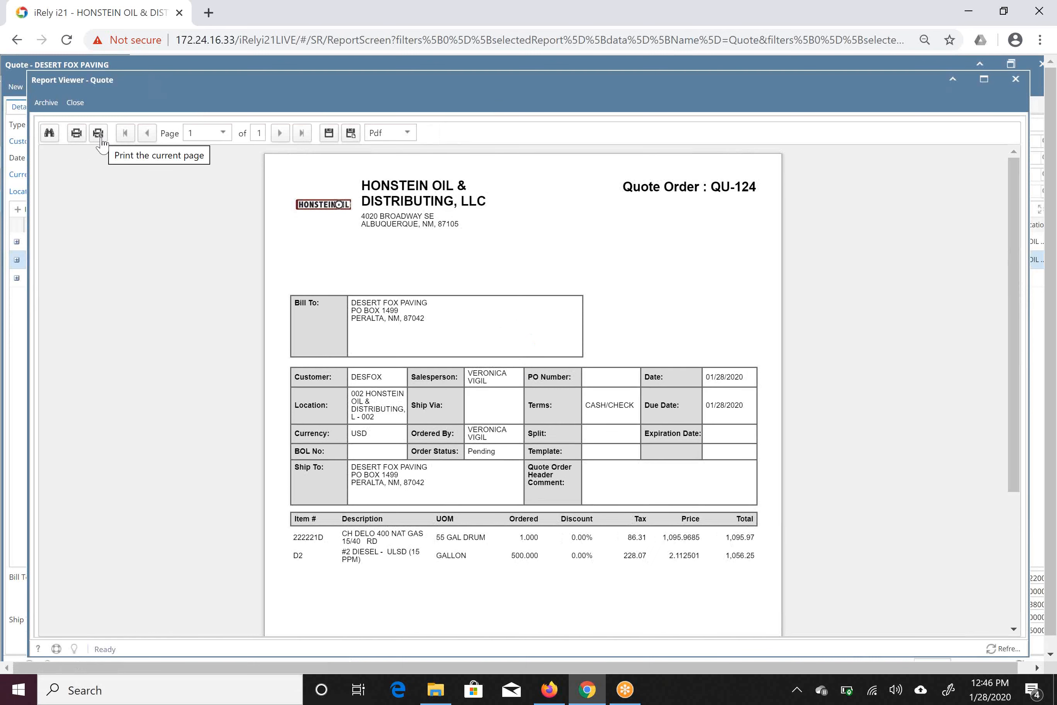
{"action": "left_click", "coordinate": [100, 134]}
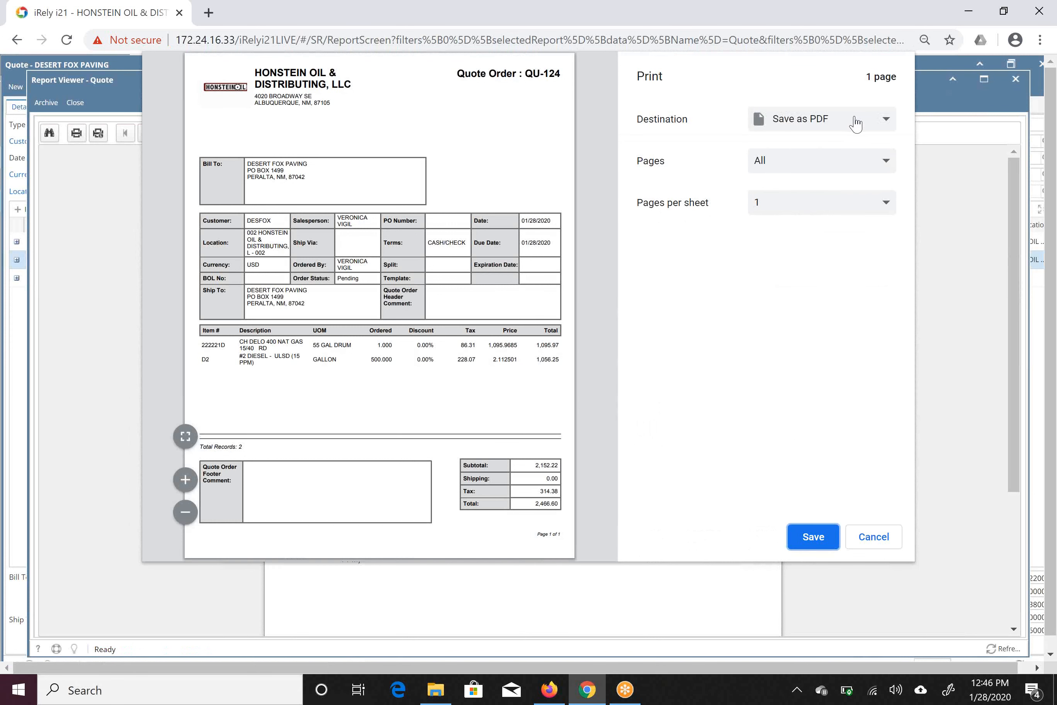
{"action": "left_click", "coordinate": [813, 537]}
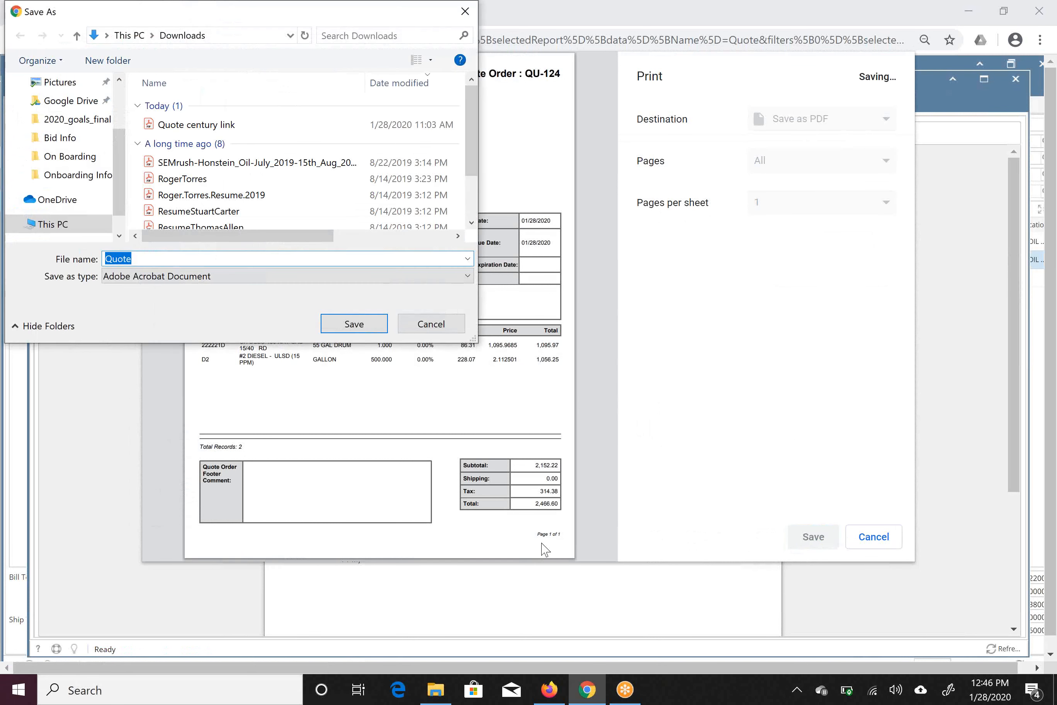
Save the quote PDF to the Desktop with "desert fox" added to its file name, and close the report viewer.
{"action": "scroll", "coordinate": [113, 104], "scroll_direction": "up", "scroll_amount": 2}
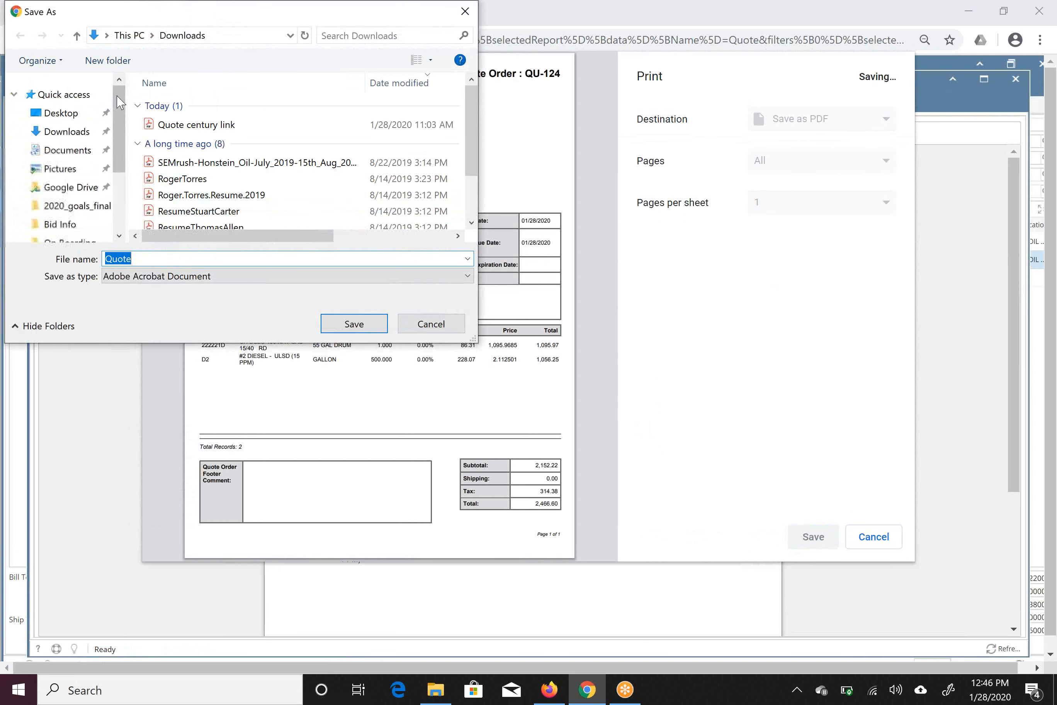
{"action": "left_click", "coordinate": [46, 117]}
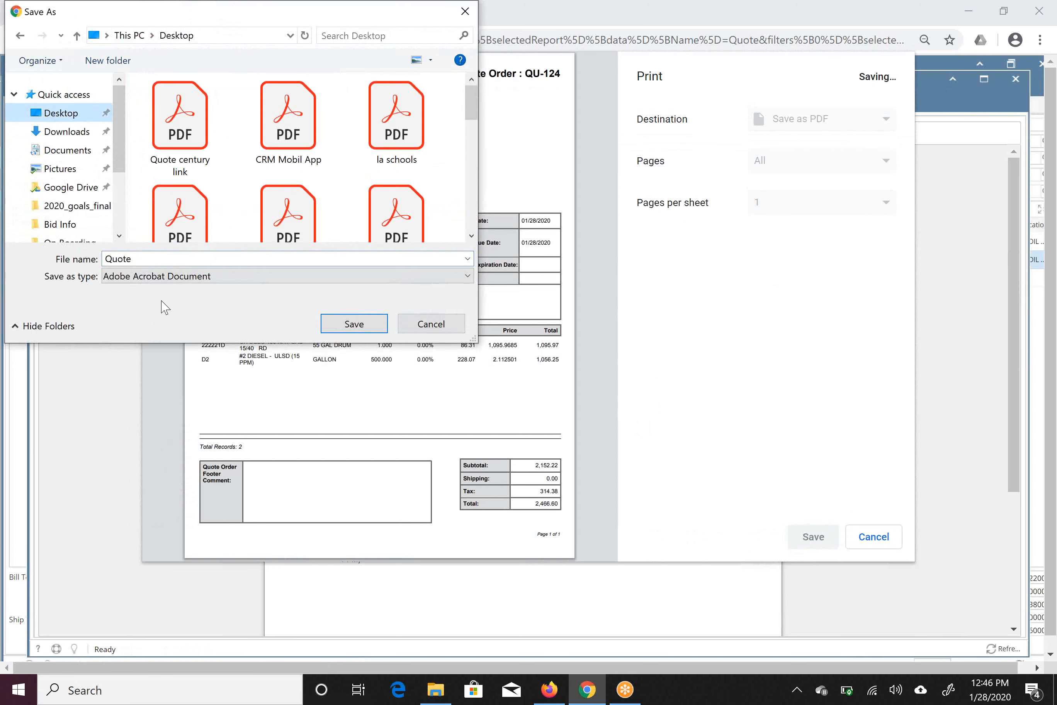
{"action": "left_click", "coordinate": [155, 255]}
{"action": "type", "text": "desert fox"}
{"action": "left_click", "coordinate": [351, 326]}
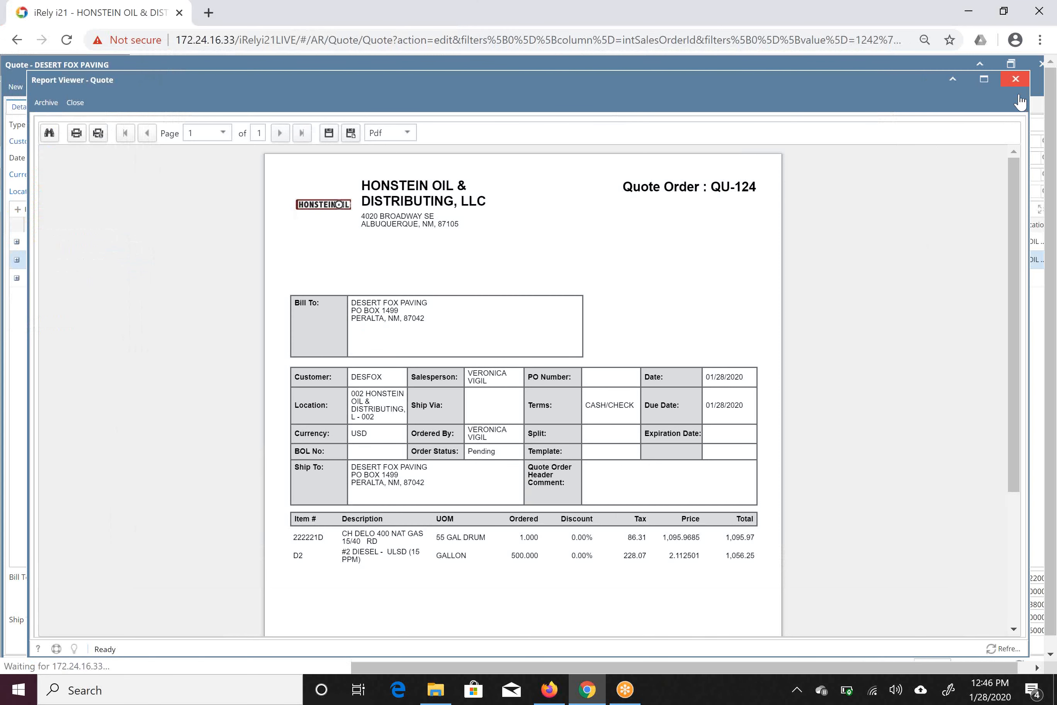
{"action": "left_click", "coordinate": [1015, 79]}
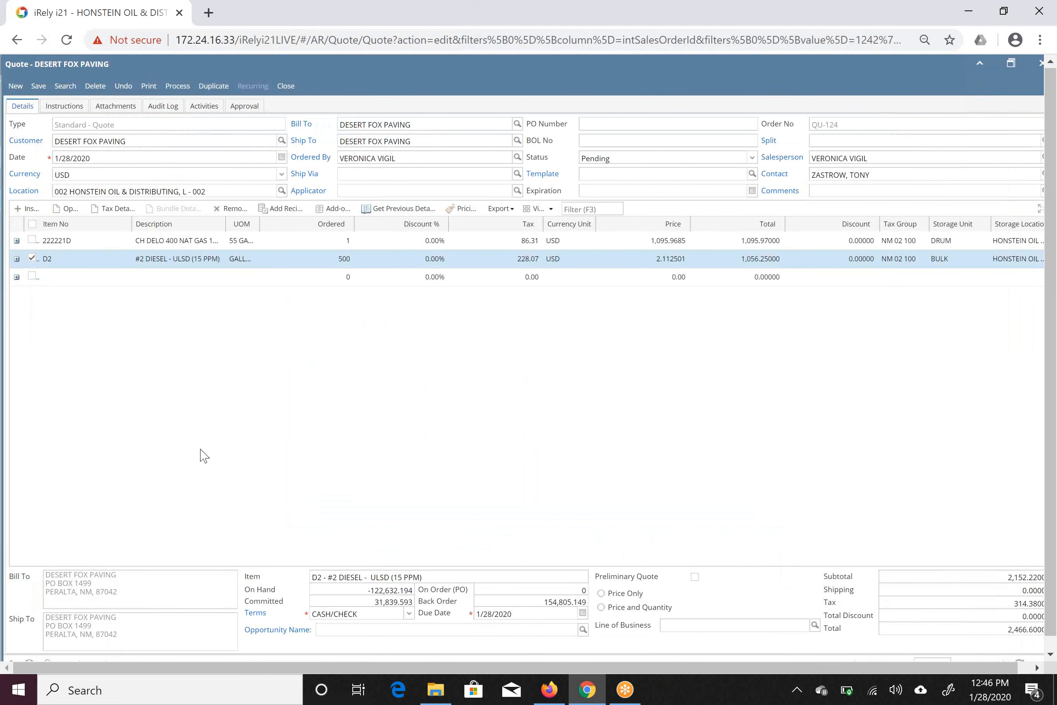